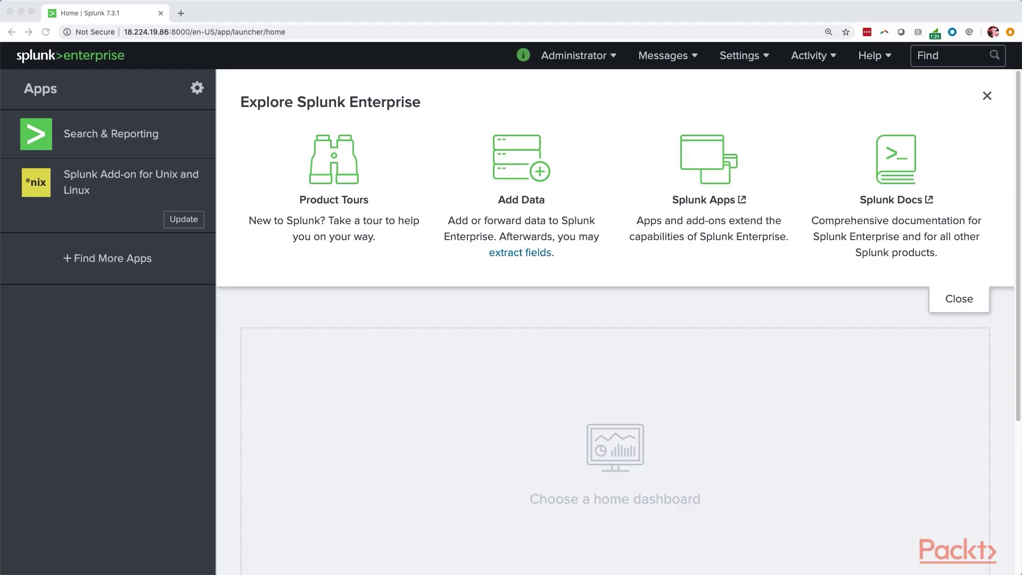
In Search & Reporting, search index=os sourcetype=linux_secure over the Last 15 minutes.
{"action": "left_click", "coordinate": [136, 133]}
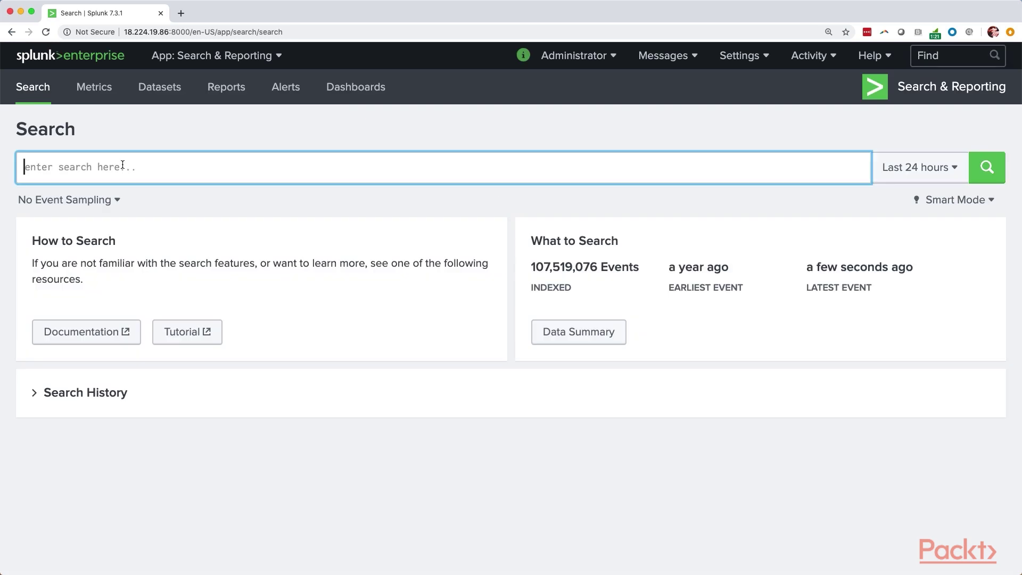
{"action": "type", "text": "index=os"}
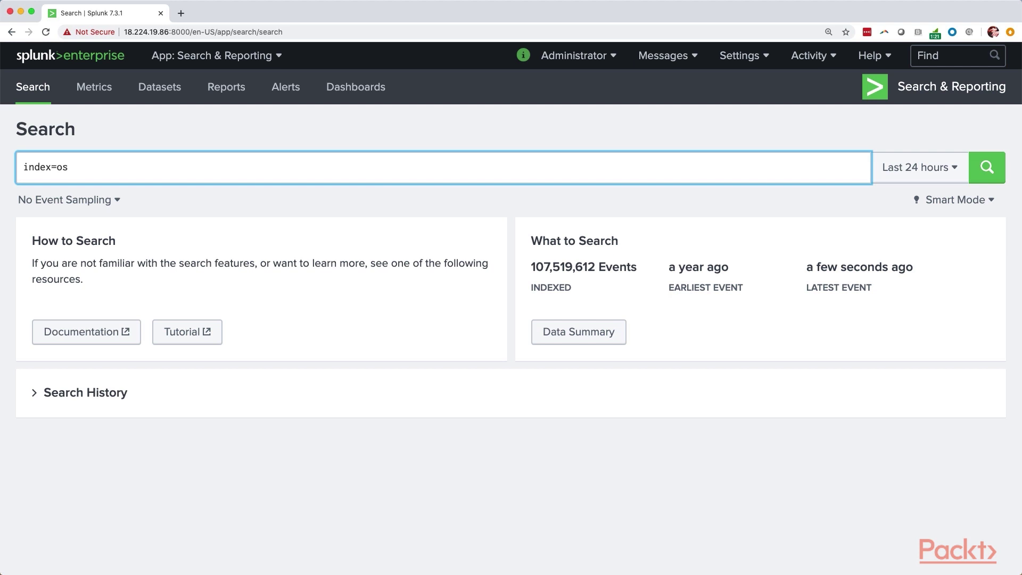
{"action": "type", "text": " source"}
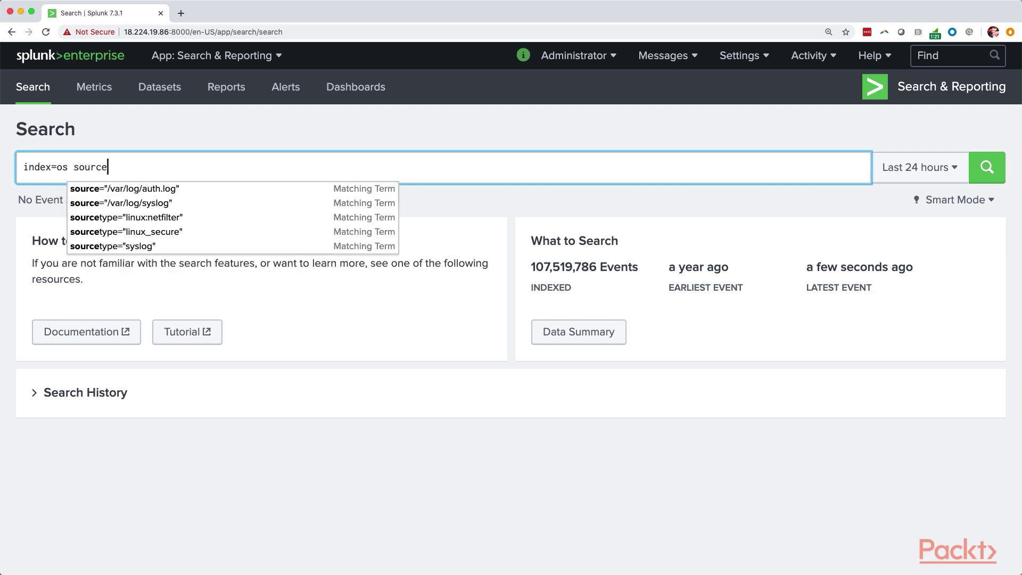
{"action": "type", "text": "type=linux_secure"}
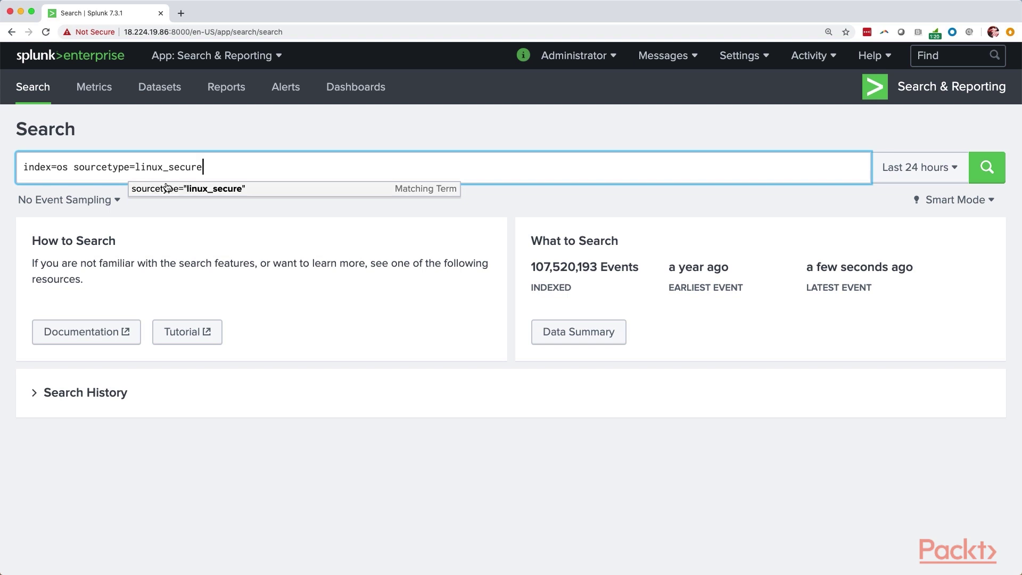
{"action": "left_click", "coordinate": [899, 172]}
{"action": "left_click", "coordinate": [810, 254]}
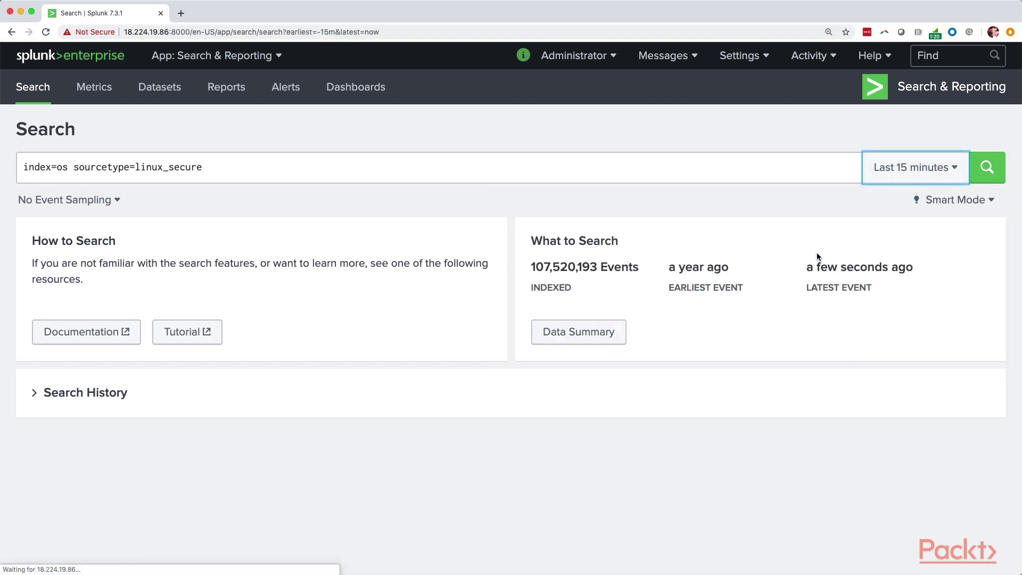
{"action": "left_click", "coordinate": [983, 182]}
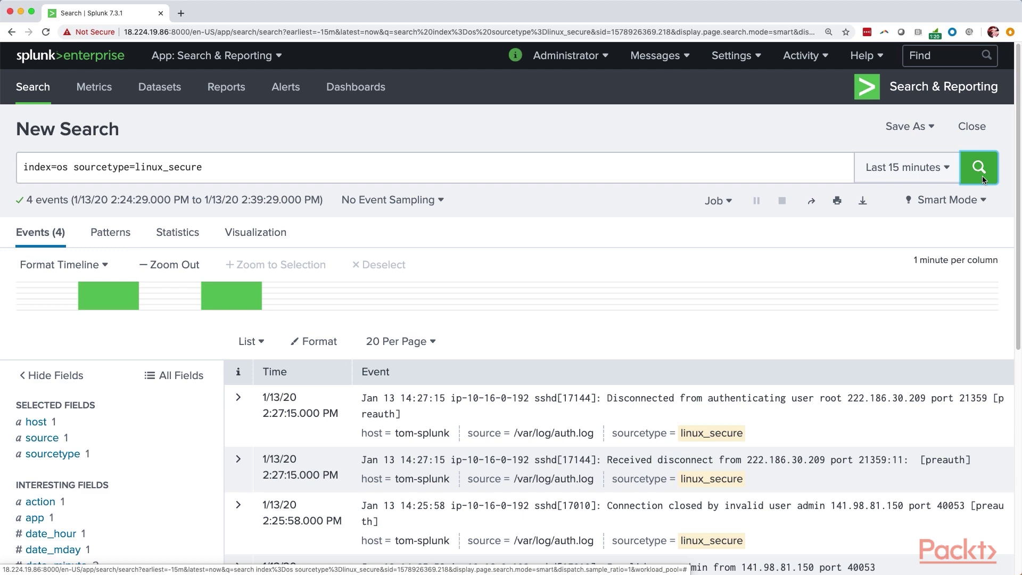
Rerun the linux_secure search over the Last 24 hours and scroll through the 1,028 events.
{"action": "left_click", "coordinate": [918, 170]}
{"action": "left_click", "coordinate": [787, 309]}
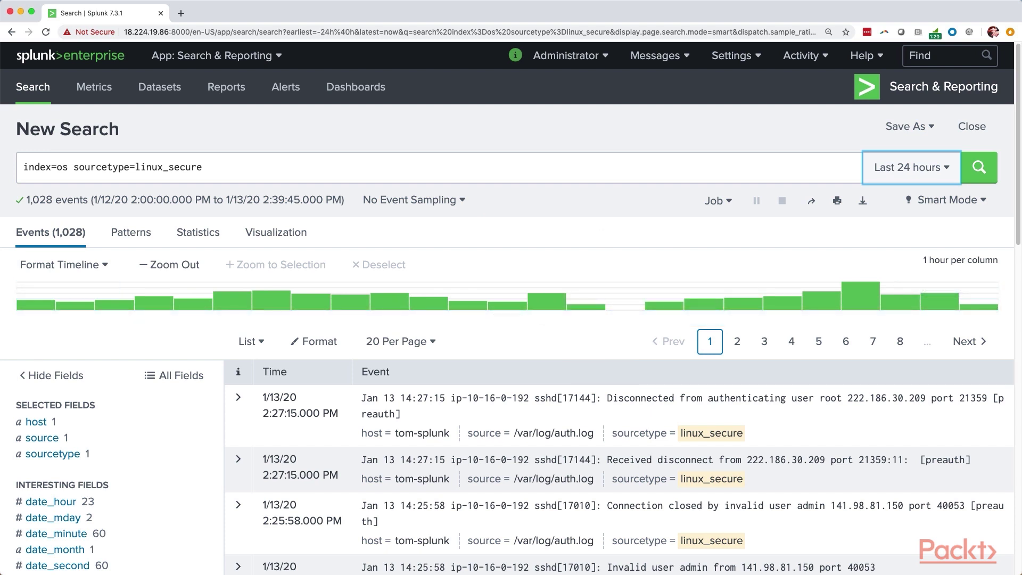
{"action": "key", "text": "super+Tab"}
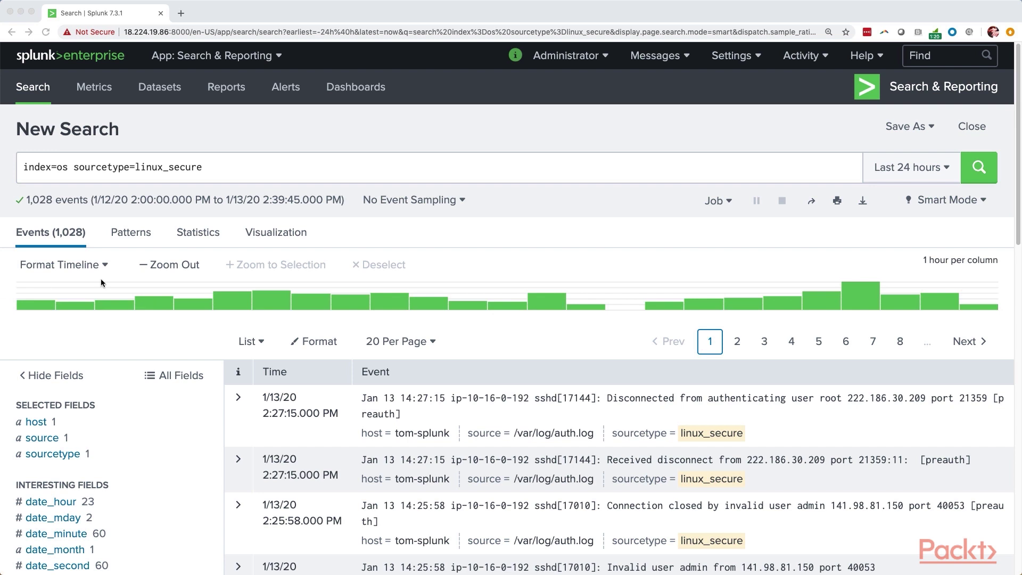
{"action": "scroll", "coordinate": [536, 367], "scroll_direction": "down", "scroll_amount": 3}
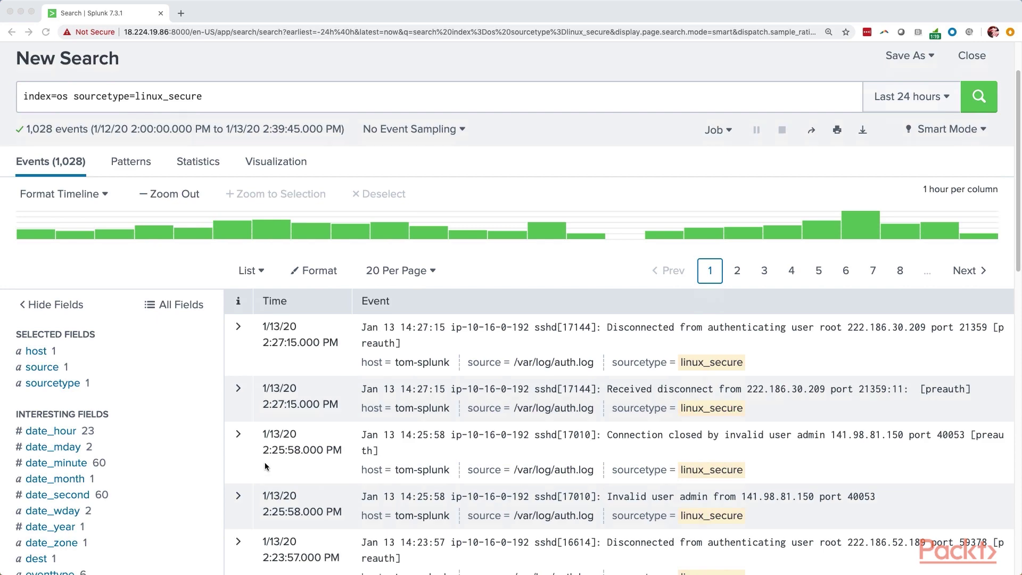
Inspect the Connection closed event and its Event Actions, then expand the Invalid user admin event.
{"action": "left_click", "coordinate": [237, 436]}
{"action": "scroll", "coordinate": [237, 435], "scroll_direction": "down", "scroll_amount": 6}
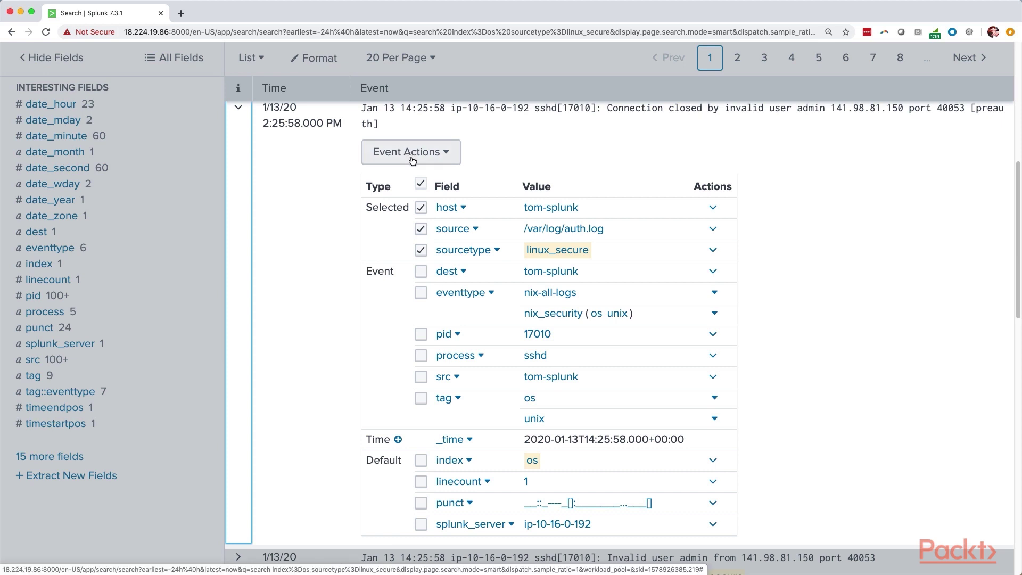
{"action": "left_click", "coordinate": [412, 158]}
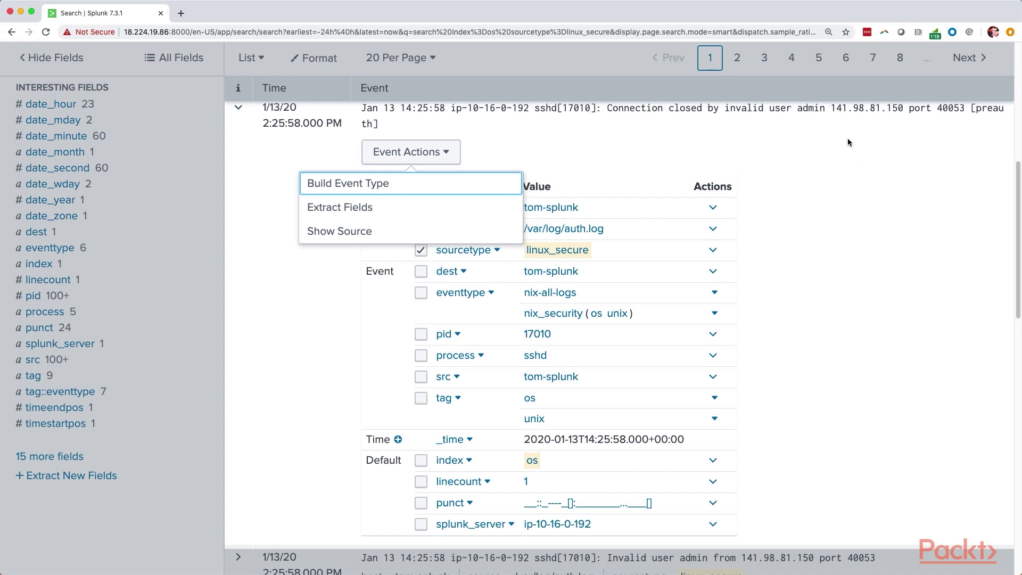
{"action": "left_click", "coordinate": [238, 109]}
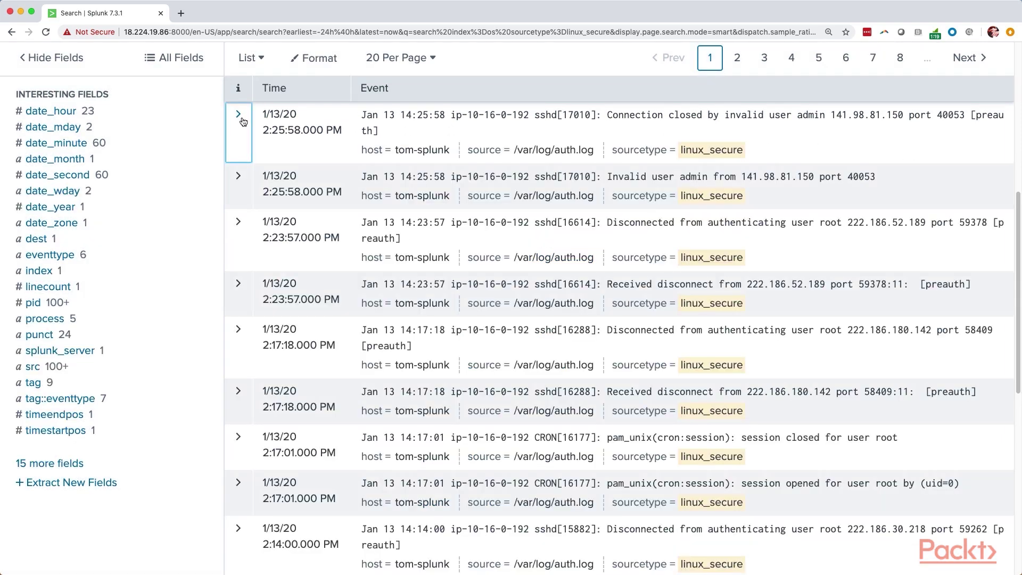
{"action": "left_click", "coordinate": [237, 177]}
Show the eventtype field's 6 values, including nix-all-logs and sshd_authentication (289 events).
{"action": "scroll", "coordinate": [500, 271], "scroll_direction": "down", "scroll_amount": 3}
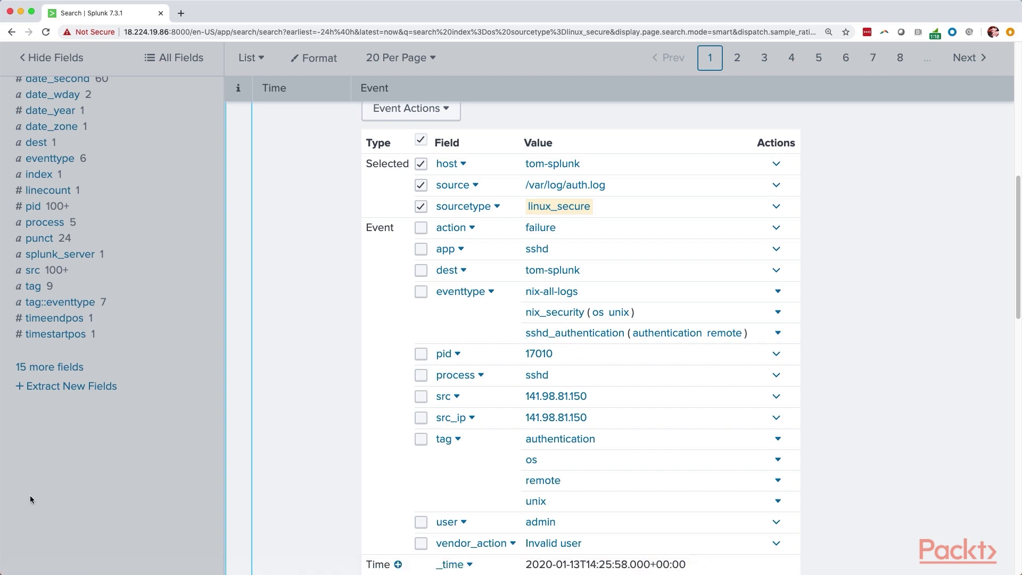
{"action": "scroll", "coordinate": [70, 412], "scroll_direction": "up", "scroll_amount": 2}
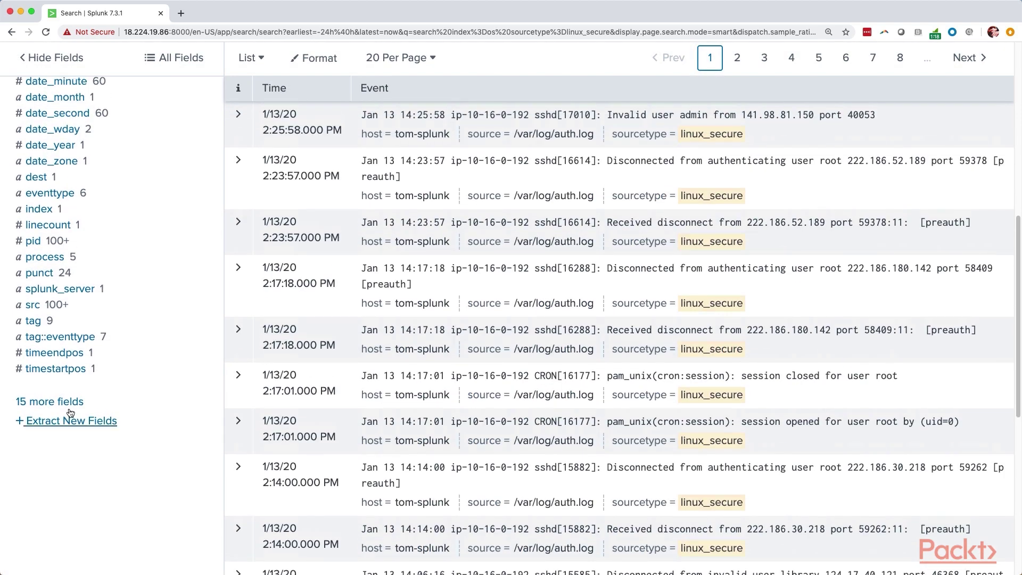
{"action": "left_click", "coordinate": [62, 194]}
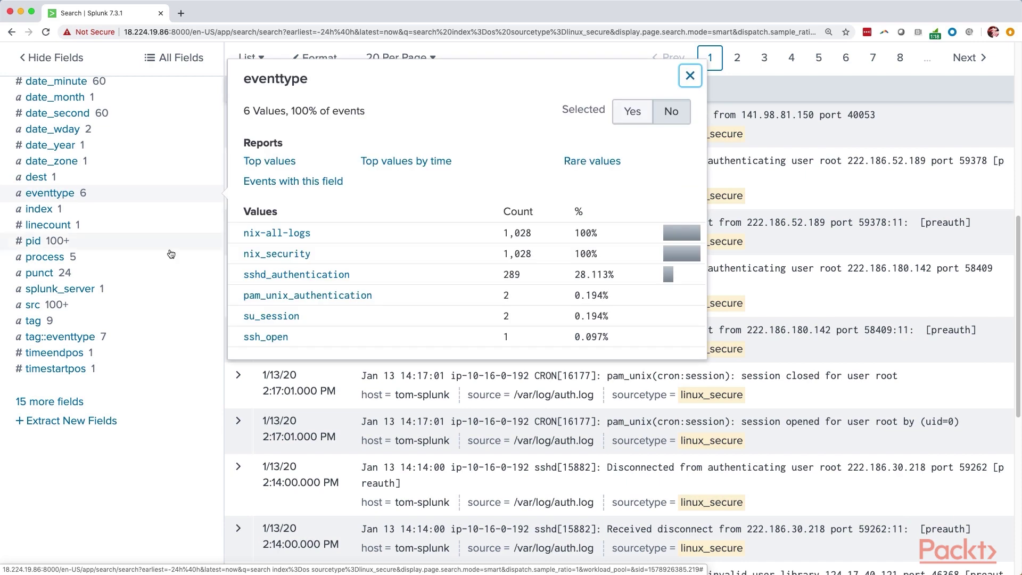
Filter to eventtype=sshd_authentication and keep only events with a user field, leaving 170.
{"action": "left_click", "coordinate": [296, 275]}
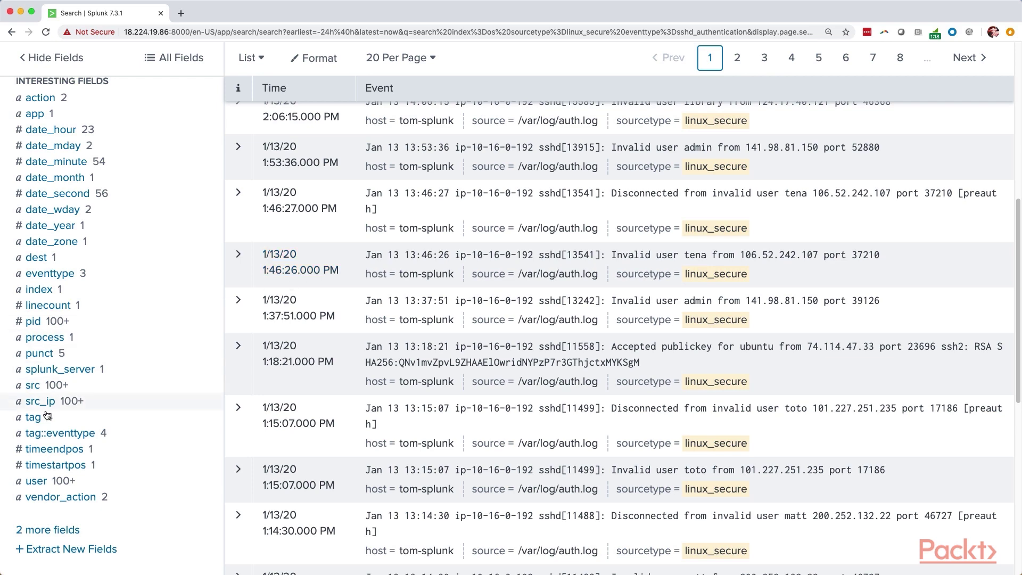
{"action": "left_click", "coordinate": [36, 481]}
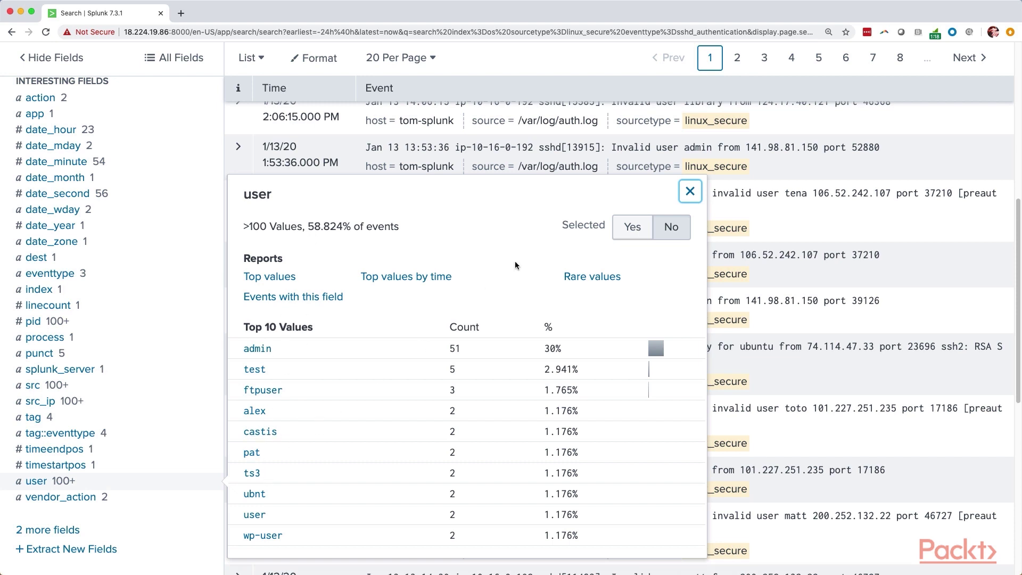
{"action": "left_click", "coordinate": [690, 191]}
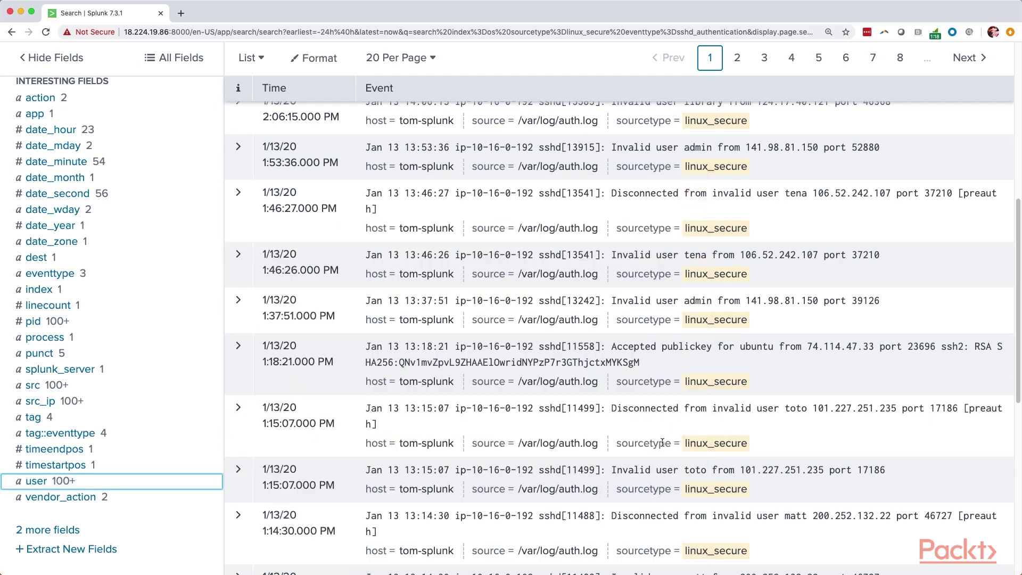
{"action": "scroll", "coordinate": [662, 443], "scroll_direction": "down", "scroll_amount": 5}
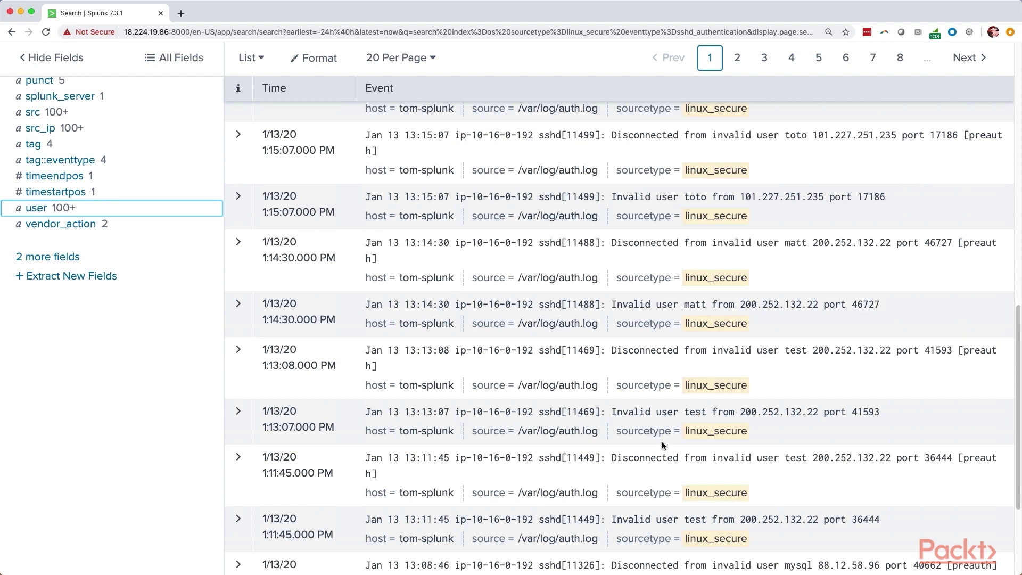
{"action": "left_click", "coordinate": [36, 208]}
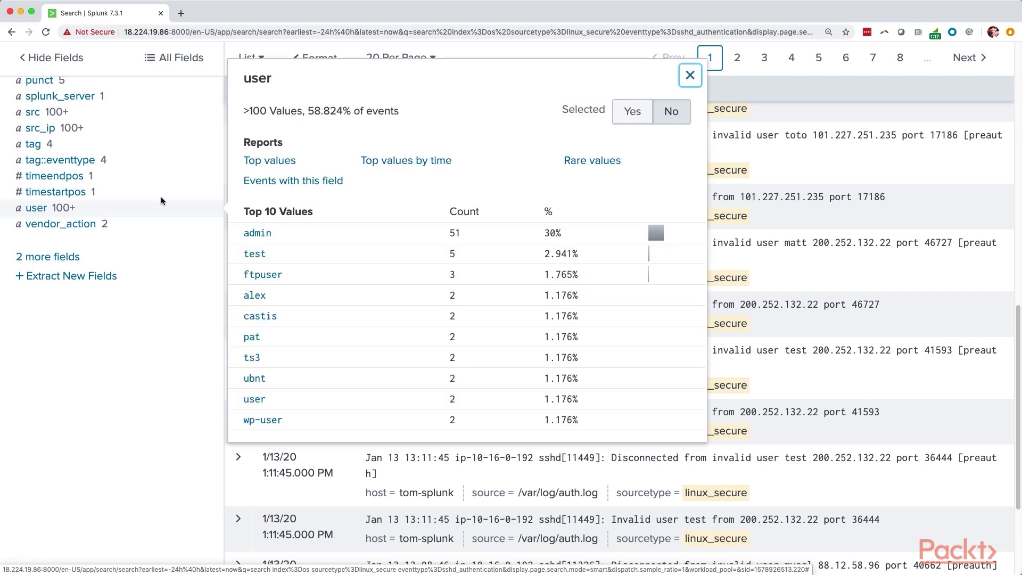
{"action": "left_click", "coordinate": [314, 183]}
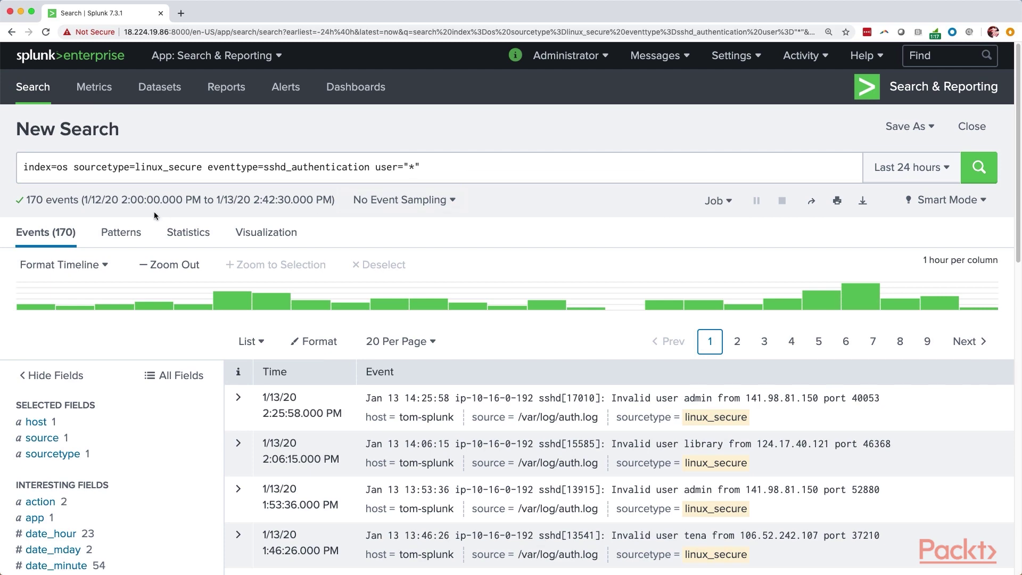
Review the top values of the user field in the sidebar.
{"action": "scroll", "coordinate": [154, 216], "scroll_direction": "down", "scroll_amount": 10}
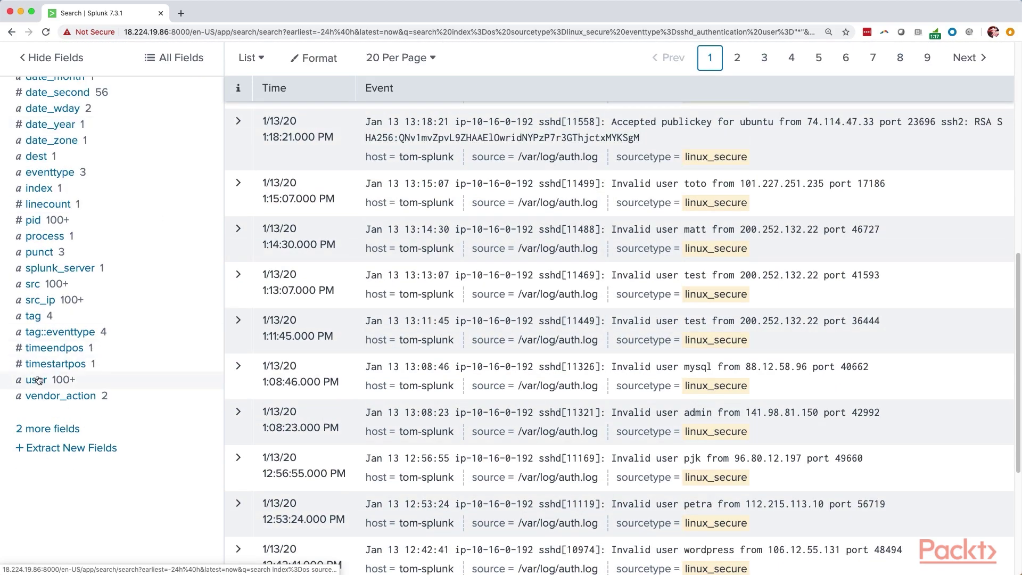
{"action": "left_click", "coordinate": [37, 379]}
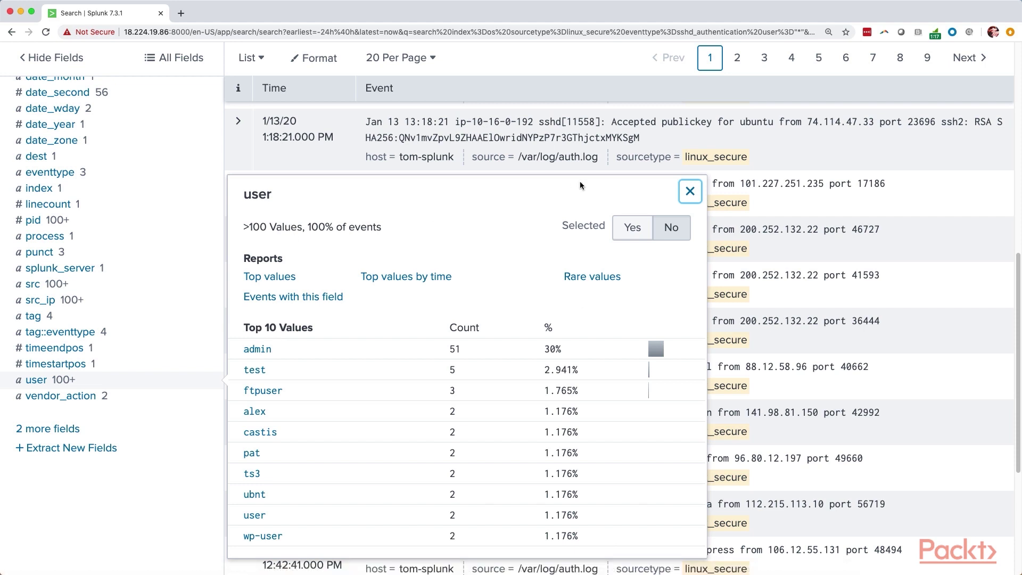
{"action": "left_click", "coordinate": [690, 190]}
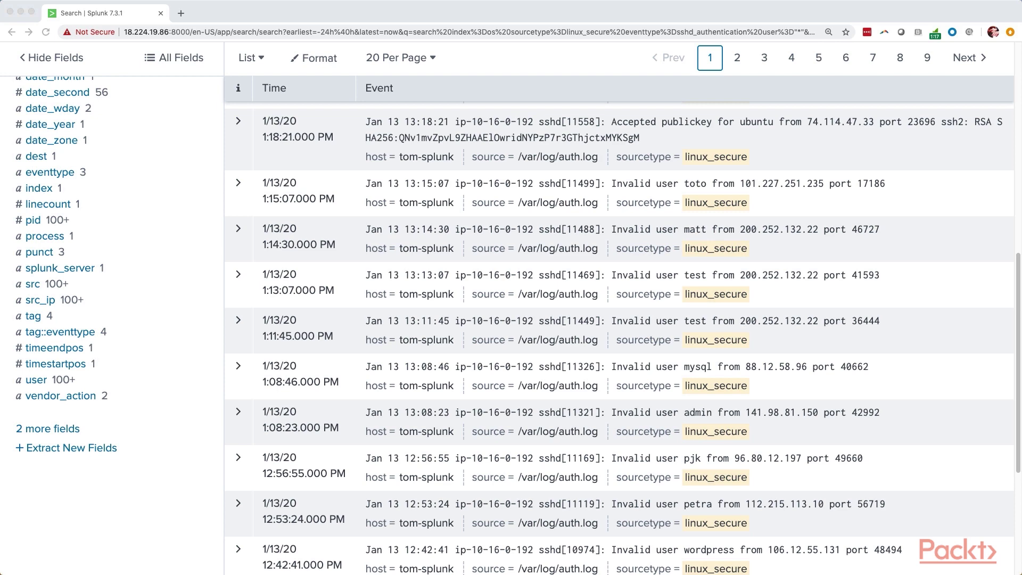
{"action": "left_click", "coordinate": [79, 381]}
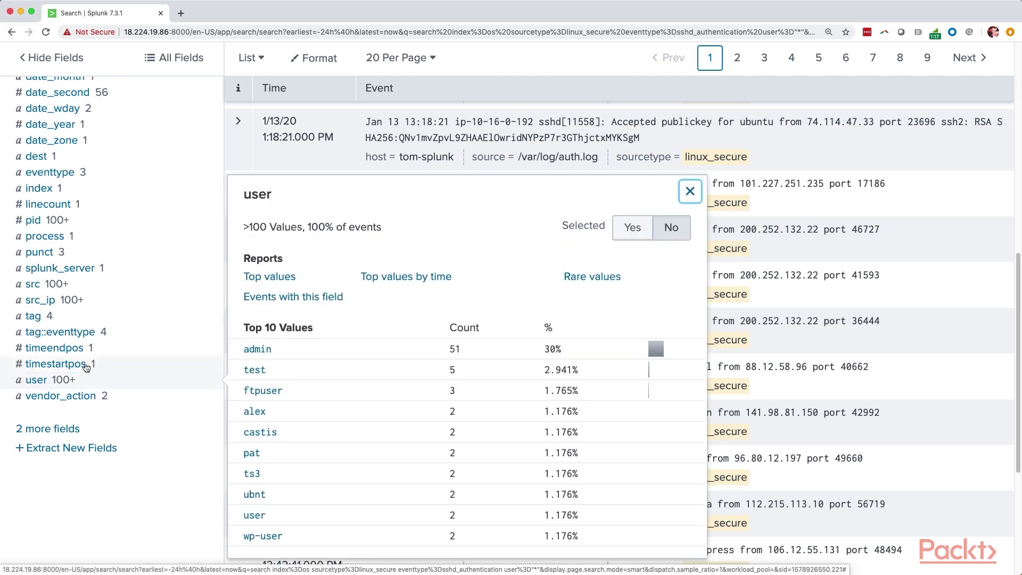
View the top values of the src_ip, app and action fields.
{"action": "left_click", "coordinate": [69, 301]}
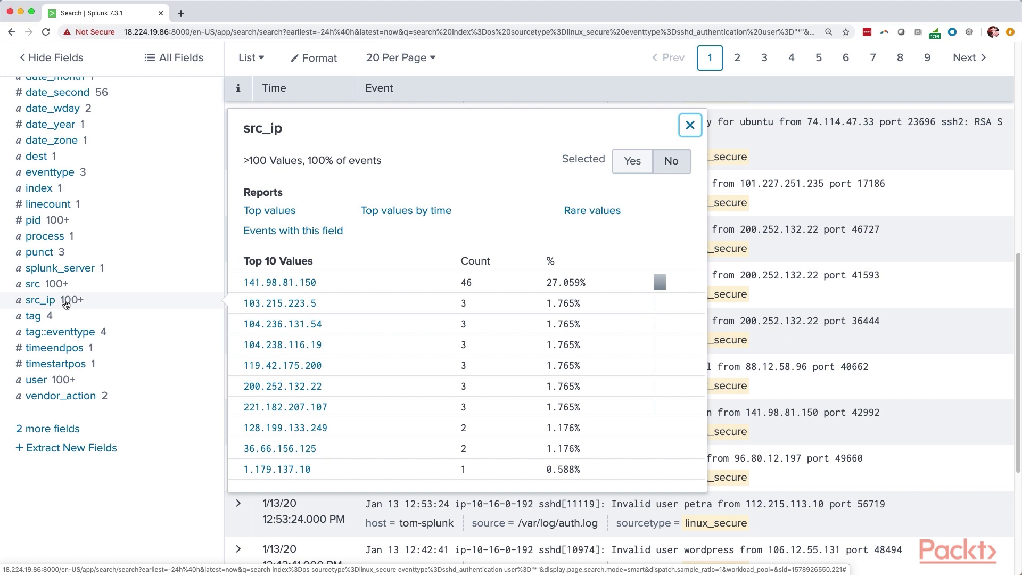
{"action": "scroll", "coordinate": [66, 304], "scroll_direction": "up", "scroll_amount": 5}
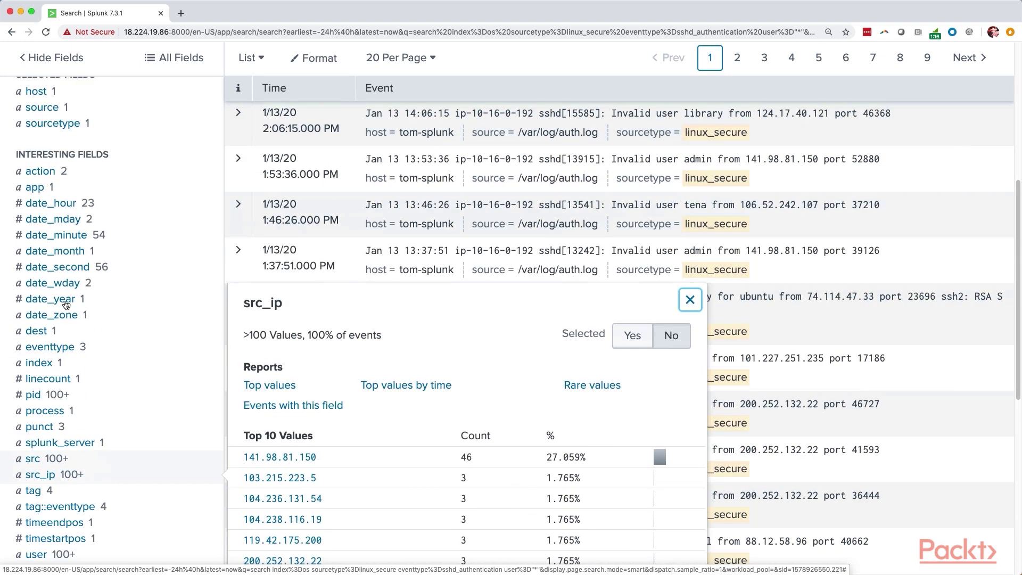
{"action": "left_click", "coordinate": [35, 189]}
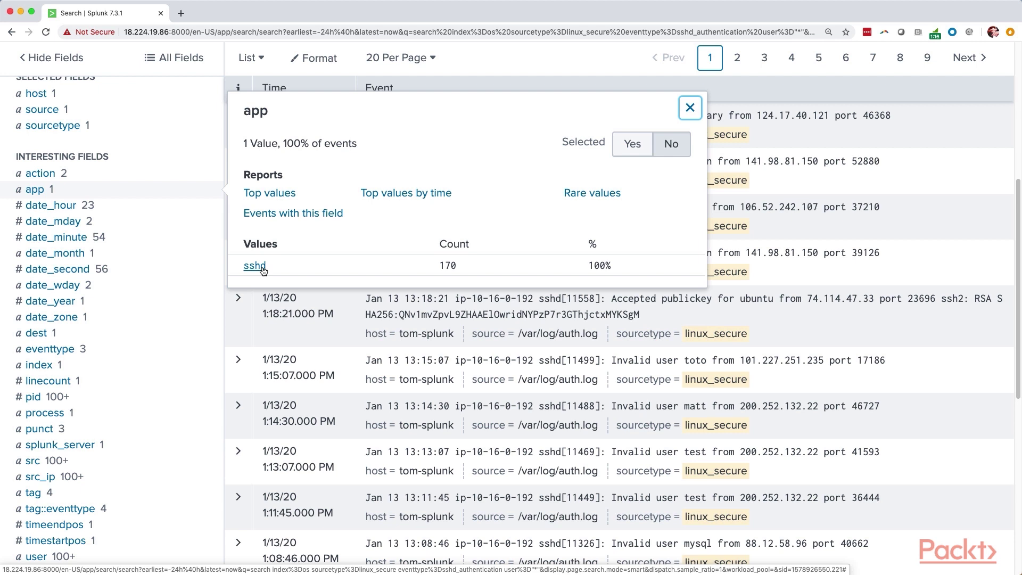
{"action": "left_click", "coordinate": [57, 176]}
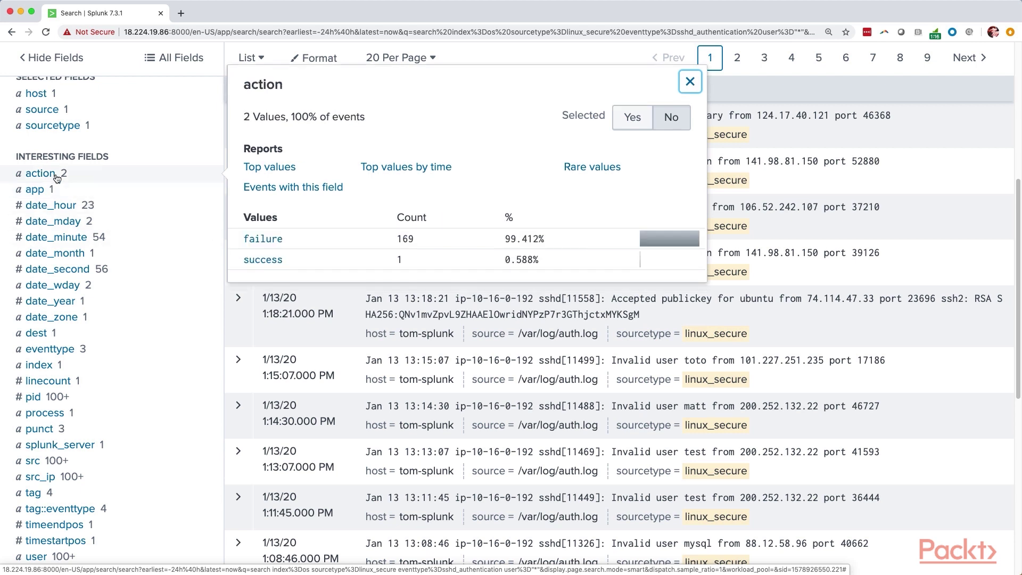
Filter results to action=success, then select the action=success term in the search bar.
{"action": "left_click", "coordinate": [263, 260]}
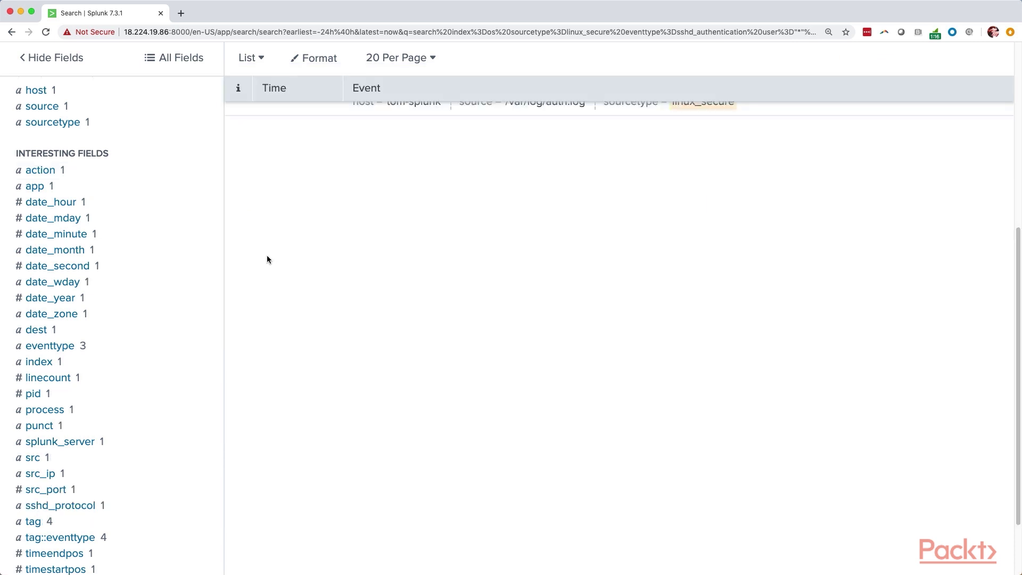
{"action": "scroll", "coordinate": [268, 261], "scroll_direction": "up", "scroll_amount": 2}
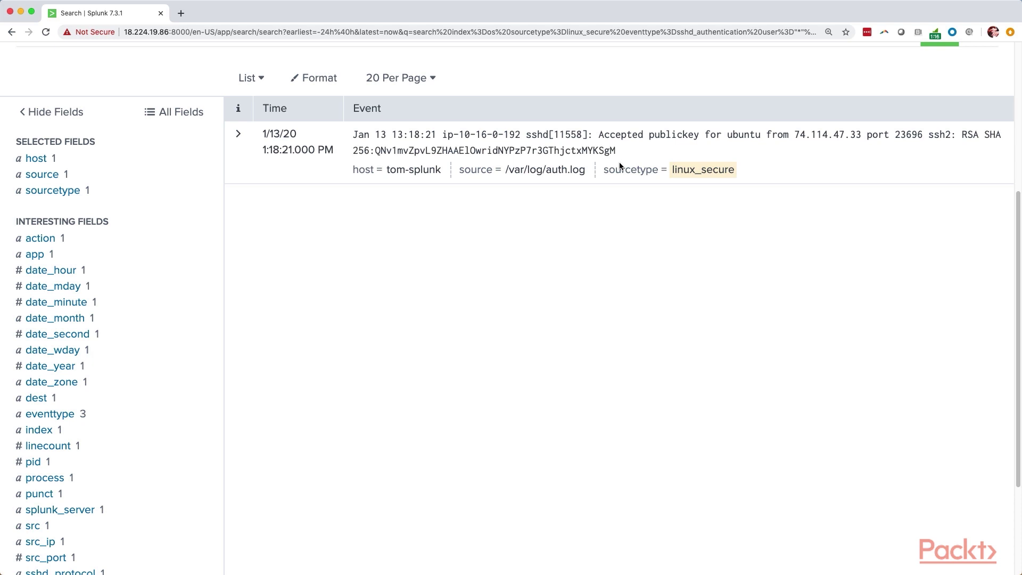
{"action": "scroll", "coordinate": [620, 165], "scroll_direction": "up", "scroll_amount": 2}
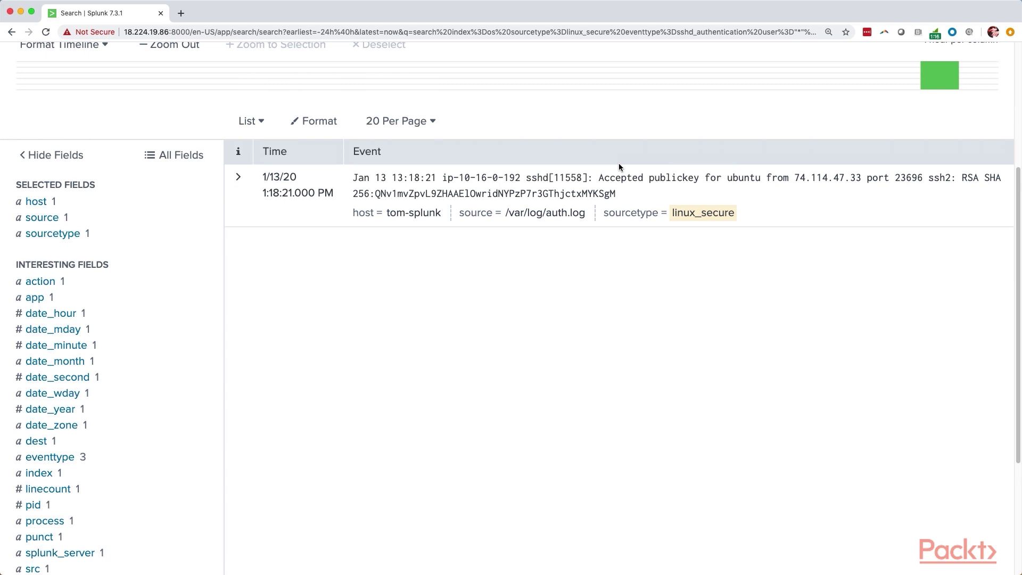
{"action": "scroll", "coordinate": [619, 163], "scroll_direction": "up", "scroll_amount": 5}
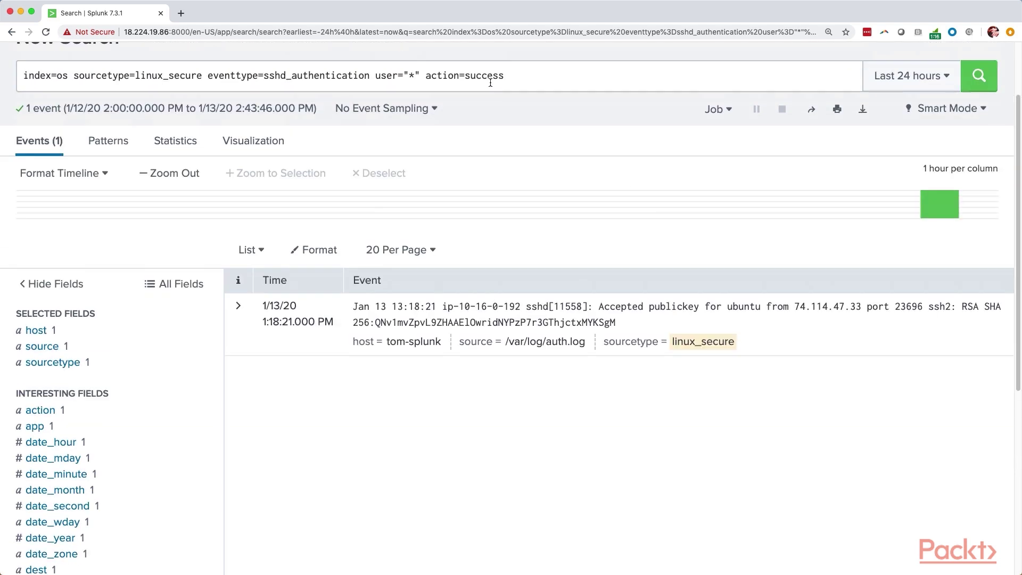
{"action": "left_click_drag", "start_coordinate": [422, 75], "coordinate": [505, 76]}
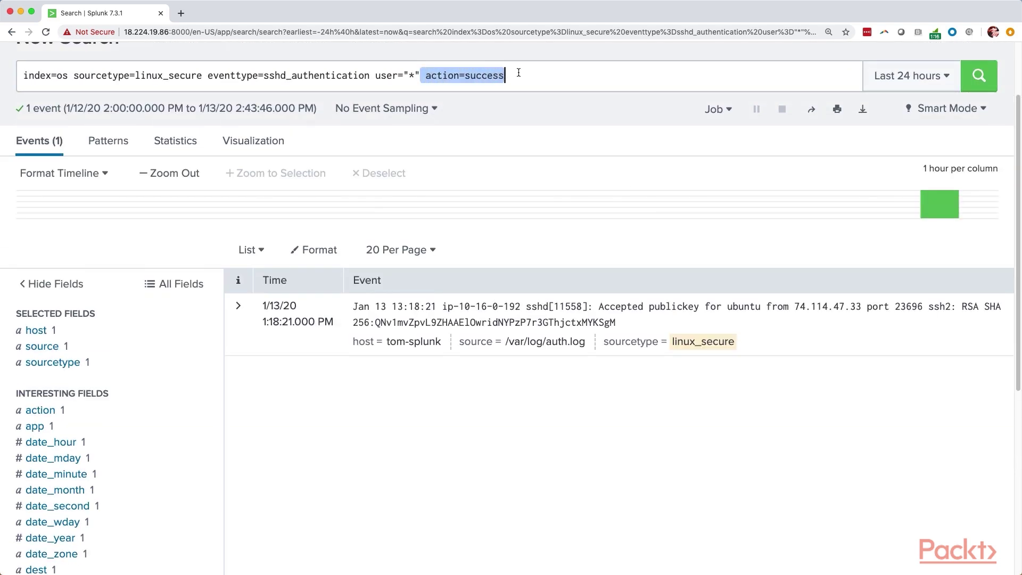
Delete action=success from the query and rerun it to get all 171 events.
{"action": "key", "text": "BackSpace"}
{"action": "key", "text": "Return"}
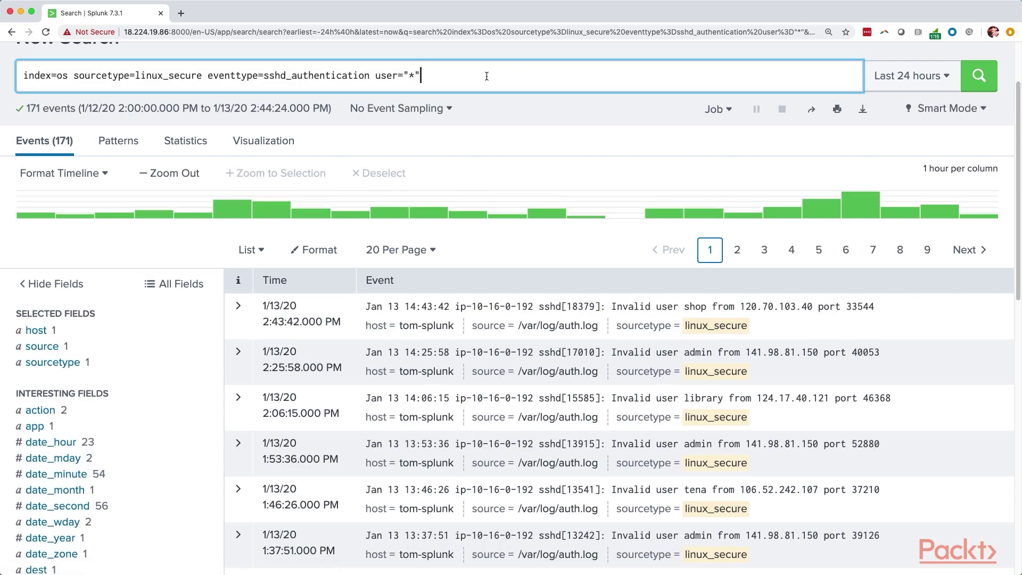
{"action": "key", "text": "super+Tab"}
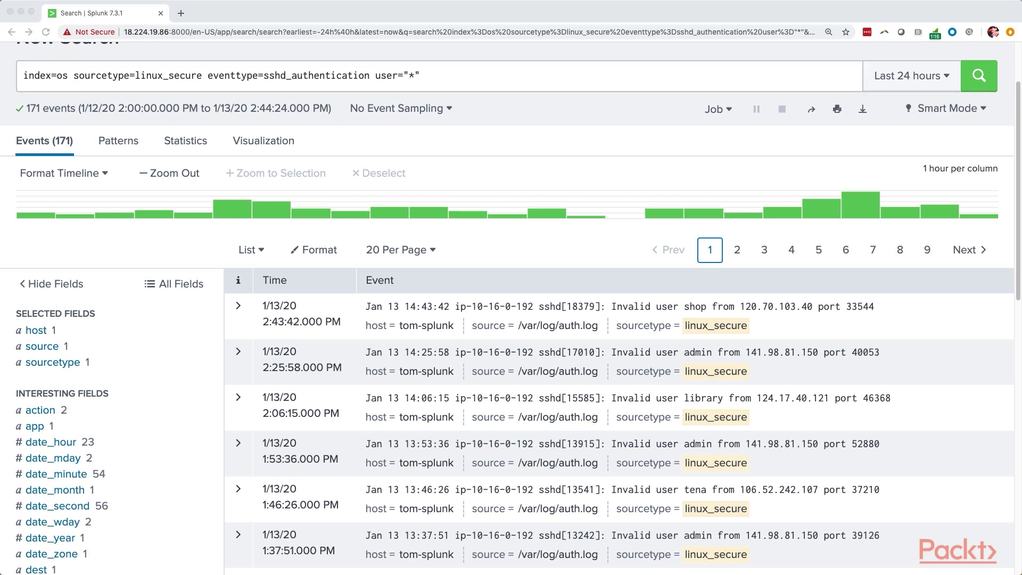
Append '| table _time, action, user, app, src_ip' to the query and run it.
{"action": "left_click", "coordinate": [427, 83]}
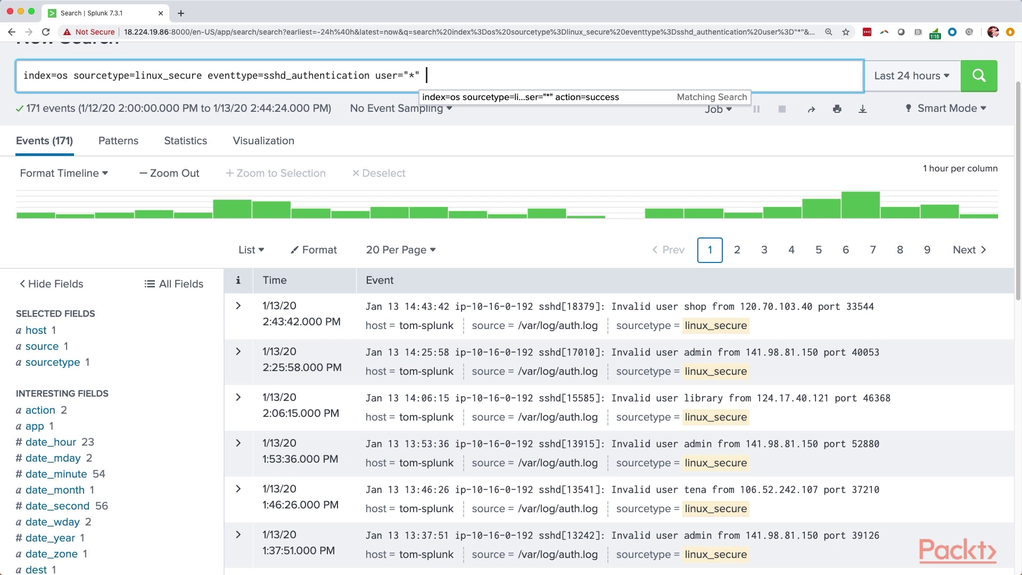
{"action": "type", "text": "| table"}
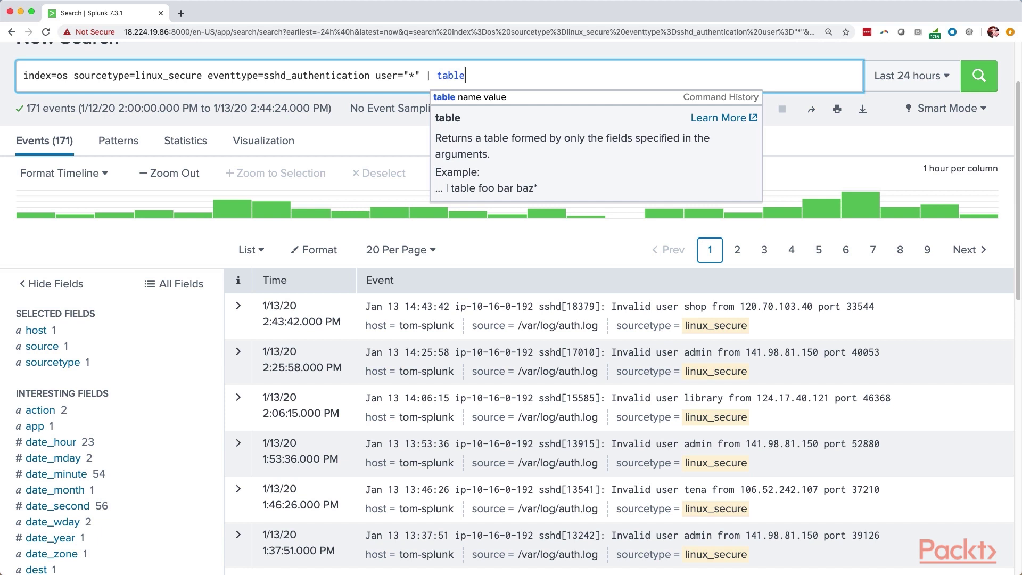
{"action": "type", "text": "_time"}
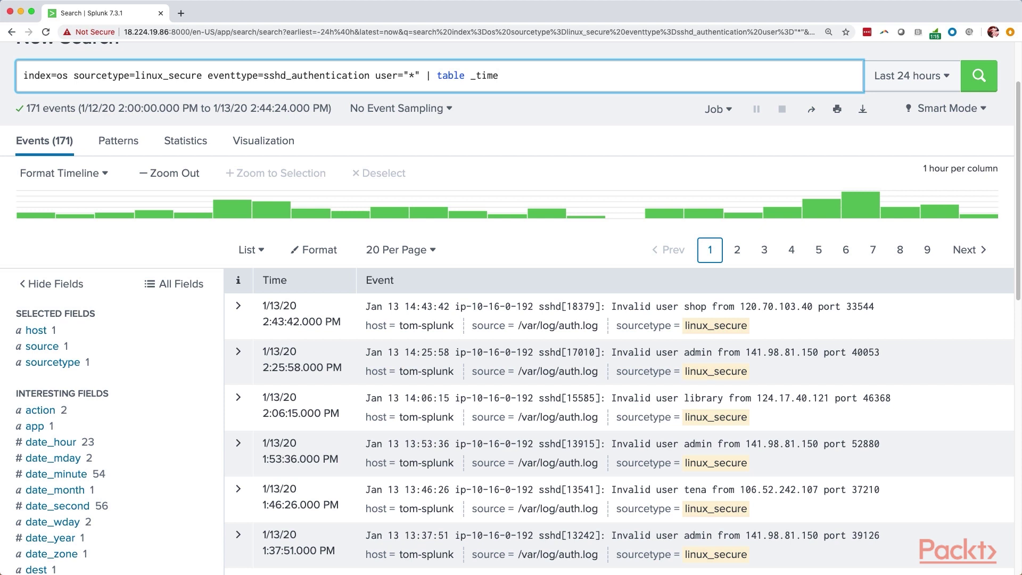
{"action": "type", "text": ", action, user, app, src_ip"}
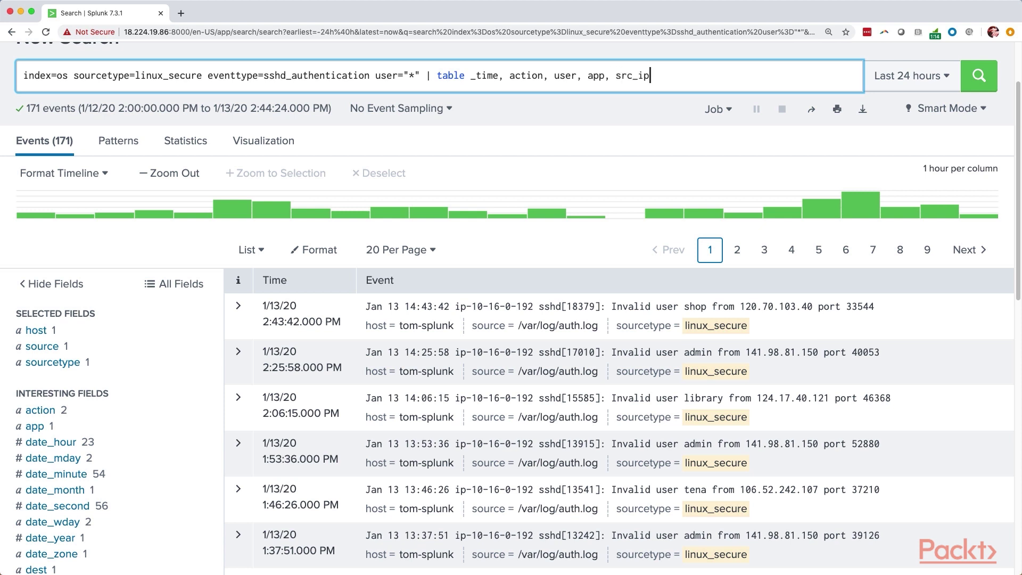
{"action": "key", "text": "Return"}
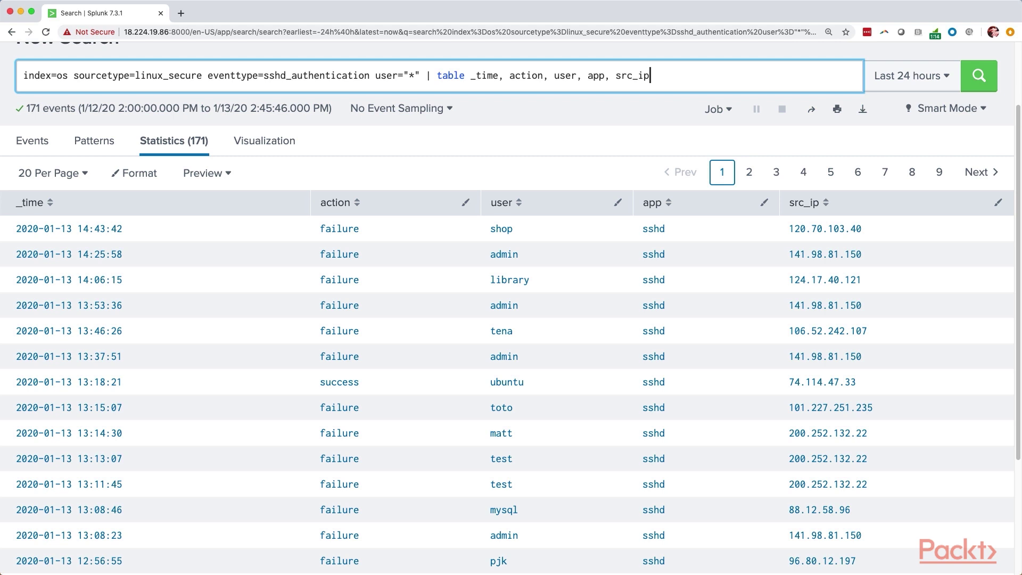
{"action": "key", "text": "super+Tab"}
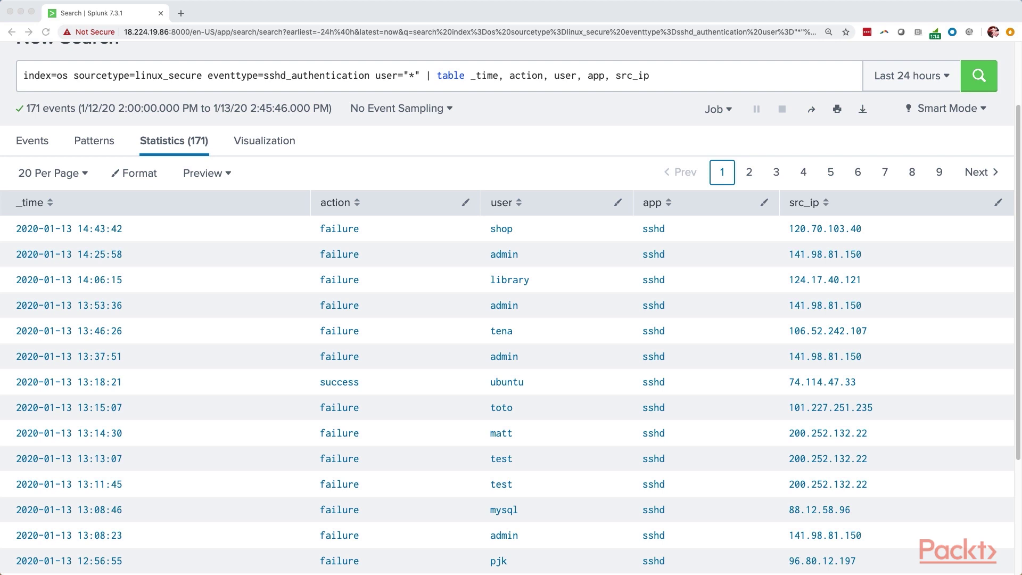
{"action": "scroll", "coordinate": [686, 196], "scroll_direction": "up", "scroll_amount": 4}
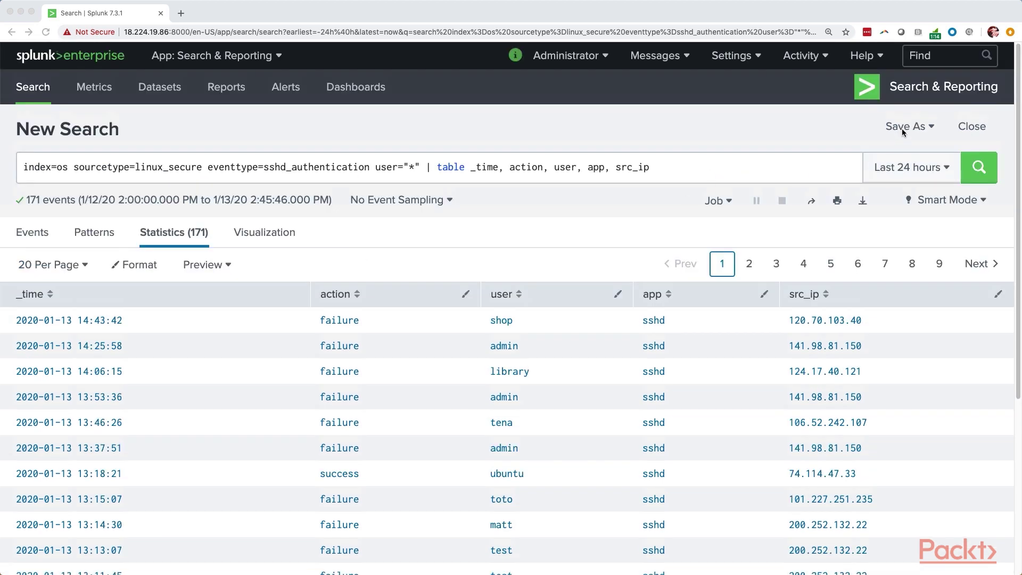
Save as report 'SSH Attempts' described as 'Table showing the last 24 hours of SSH attempts'.
{"action": "left_click", "coordinate": [902, 127]}
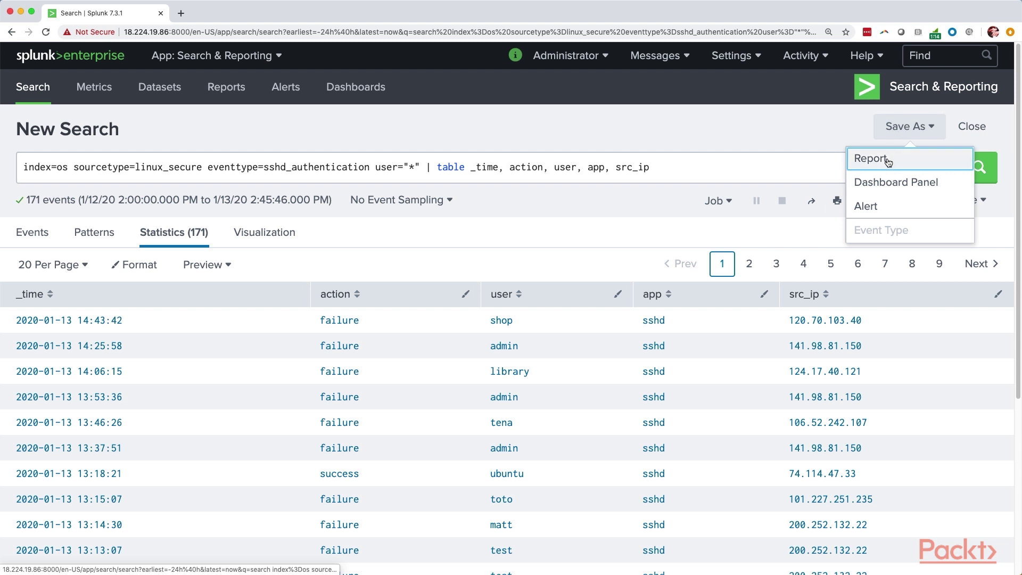
{"action": "left_click", "coordinate": [887, 159]}
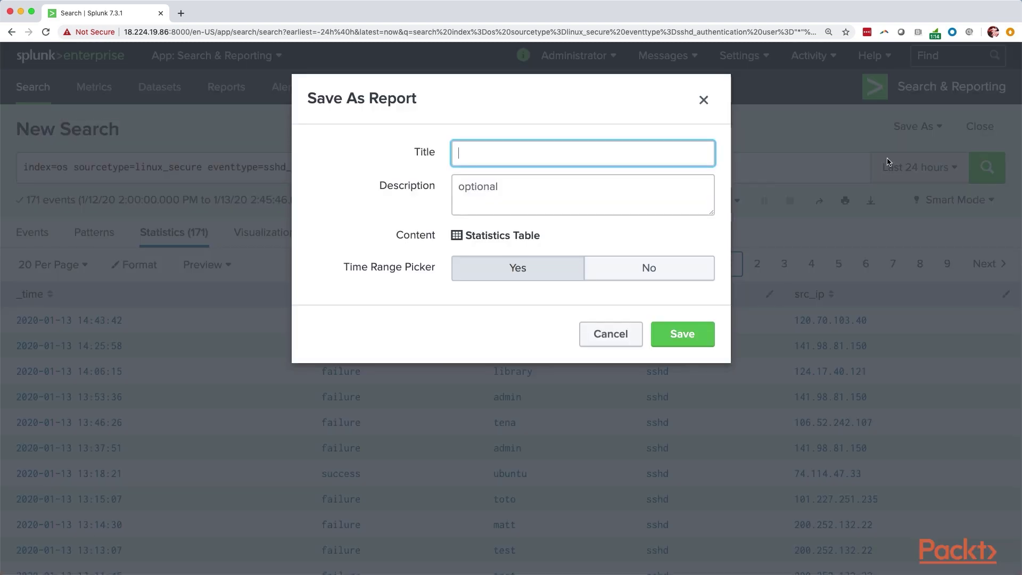
{"action": "type", "text": "SSH Attempts"}
{"action": "key", "text": "Tab"}
{"action": "type", "text": "Table showing the last 24 hours of ss"}
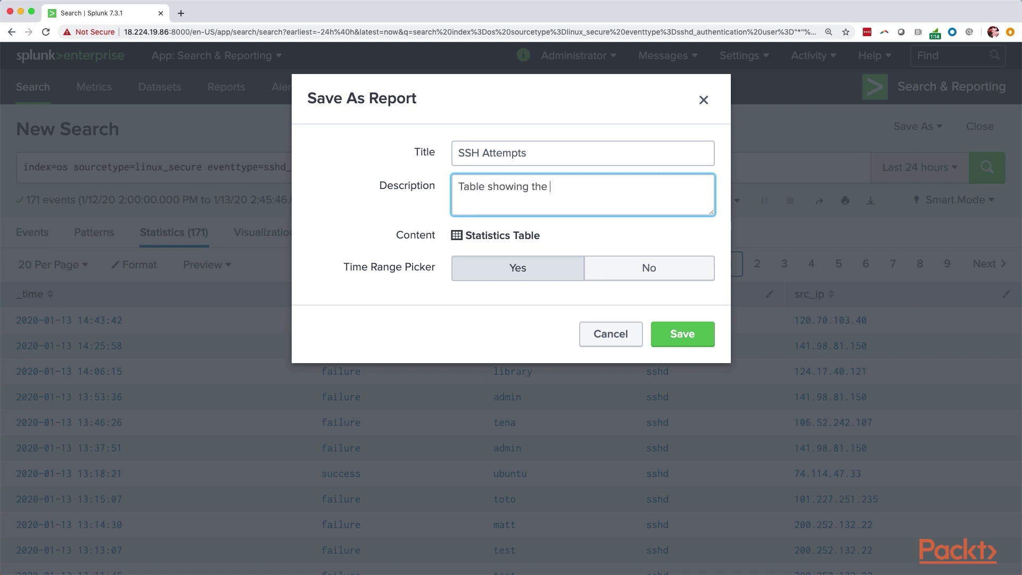
{"action": "key", "text": "BackSpace"}
{"action": "key", "text": "BackSpace"}
{"action": "type", "text": "SSH attempts"}
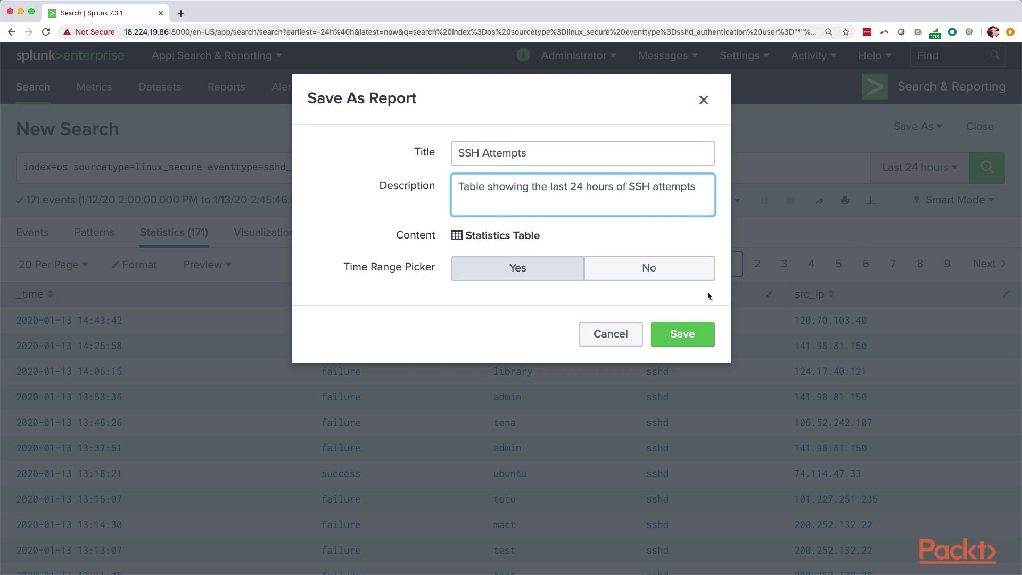
{"action": "left_click", "coordinate": [681, 336]}
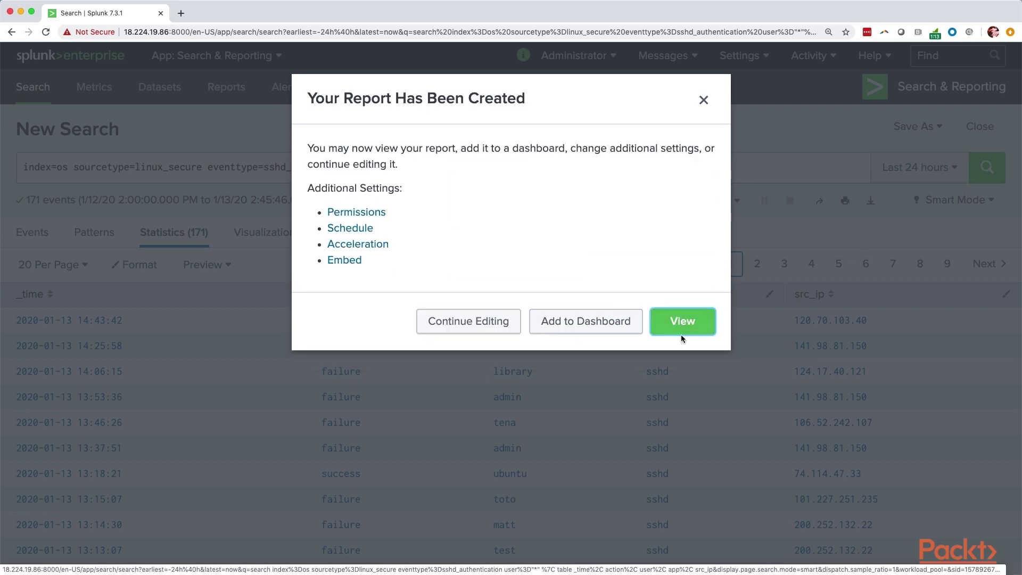